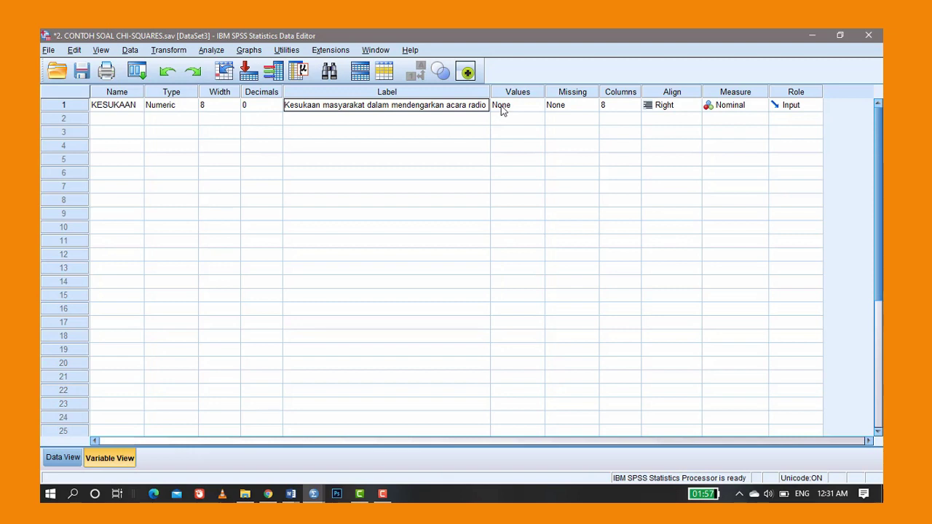
- Add a value label to the KESUKAAN variable that defines 1 as "Suka Warta Berita"
click(501, 105)
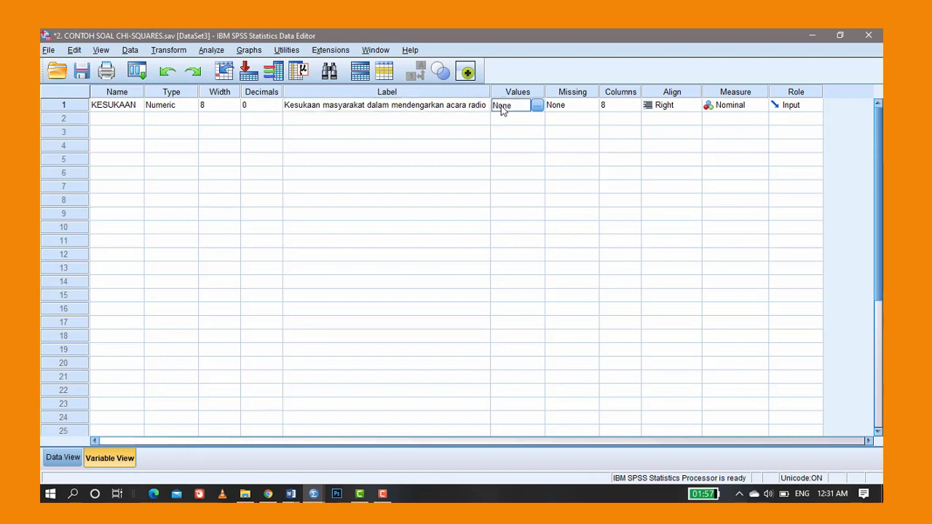
click(538, 108)
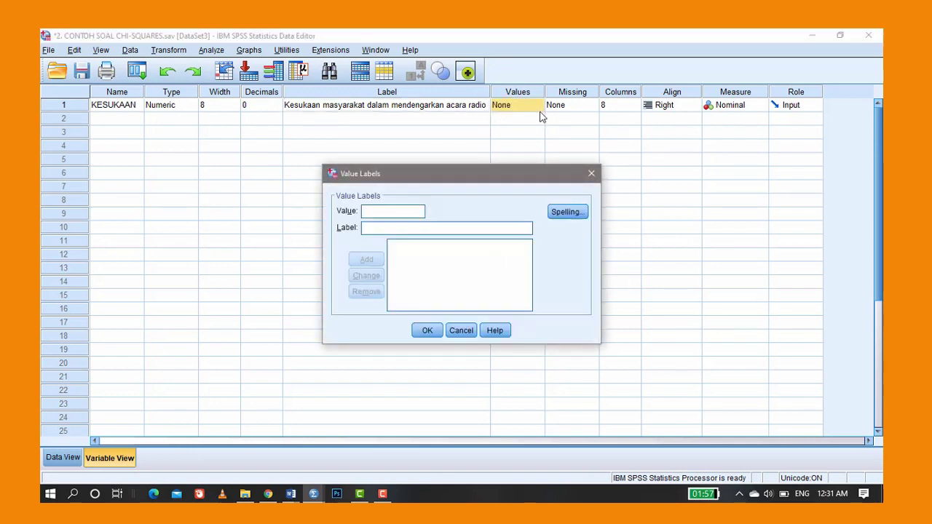
click(393, 211)
text(1)
click(424, 227)
text(Suka)
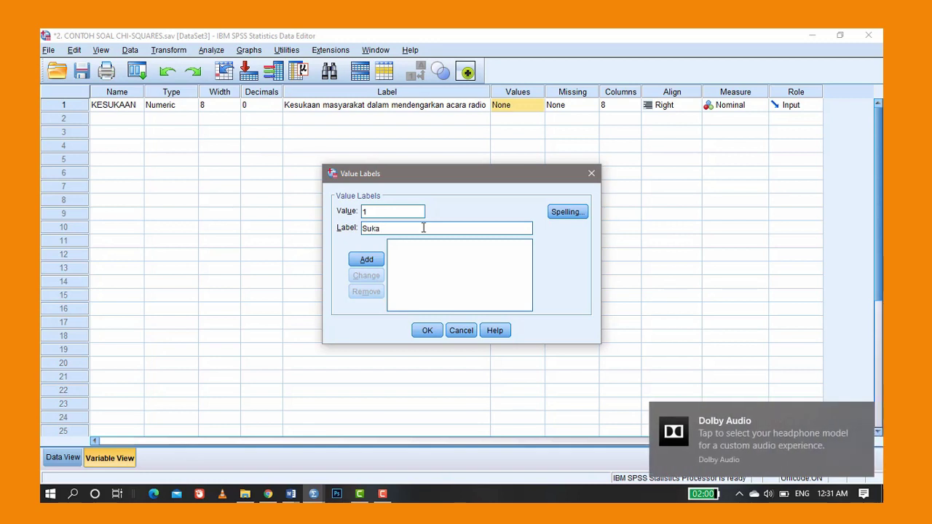
text( Warta)
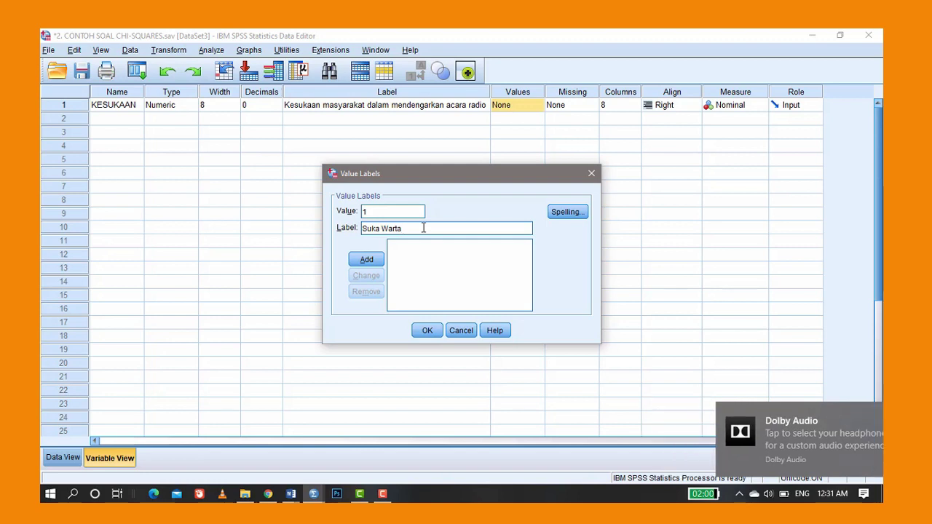
text( Berita)
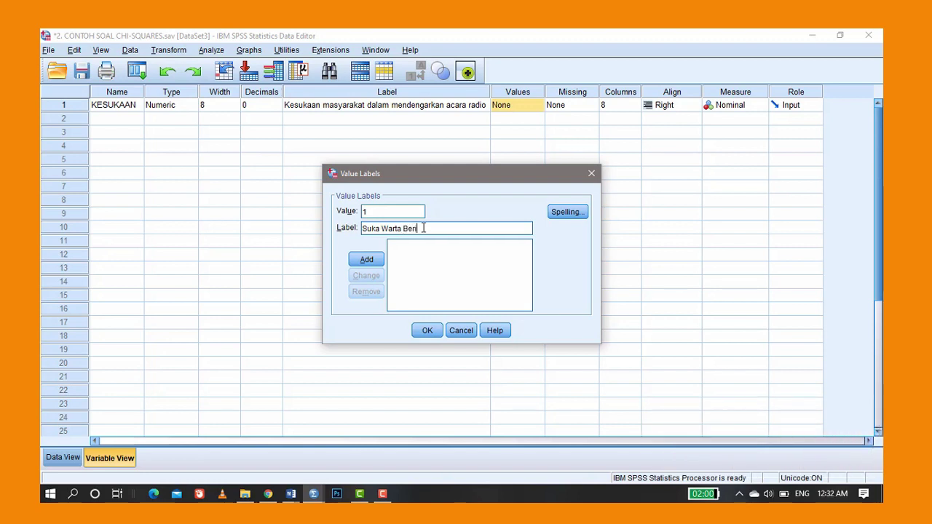
click(369, 260)
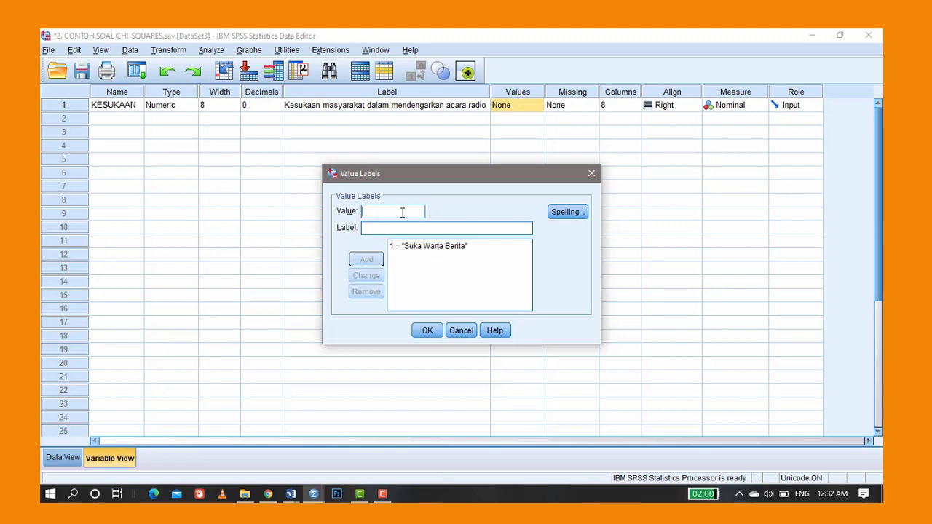
- Add a second value label defining 2 as "Suka Lagu-lagu"
text(2)
click(399, 229)
text(Suk)
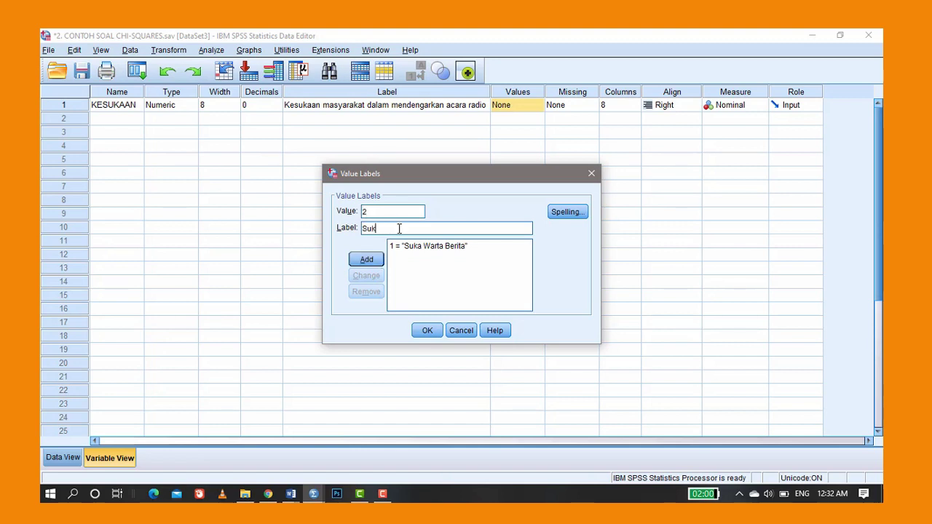
text(a Lagu-lagu)
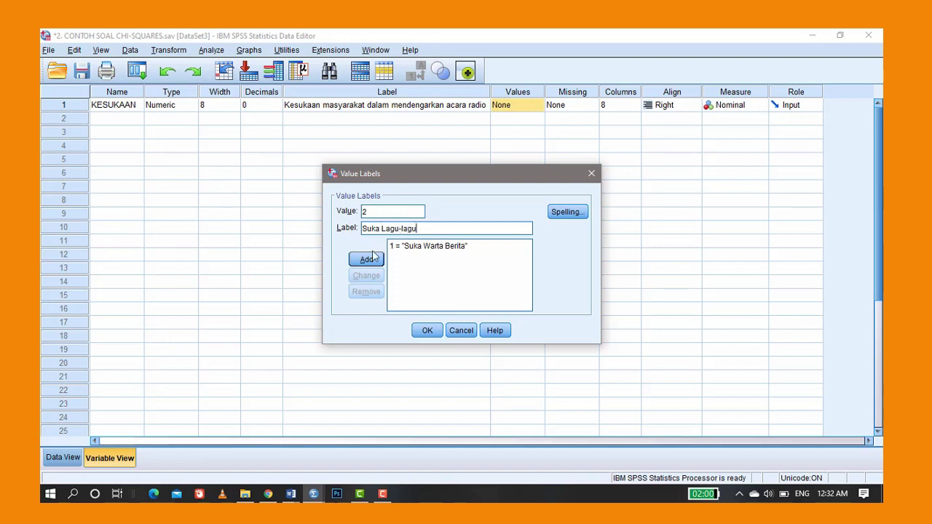
click(368, 260)
- Add a third value label defining 3 as "Suka acara bangun desa"
click(386, 212)
text(3)
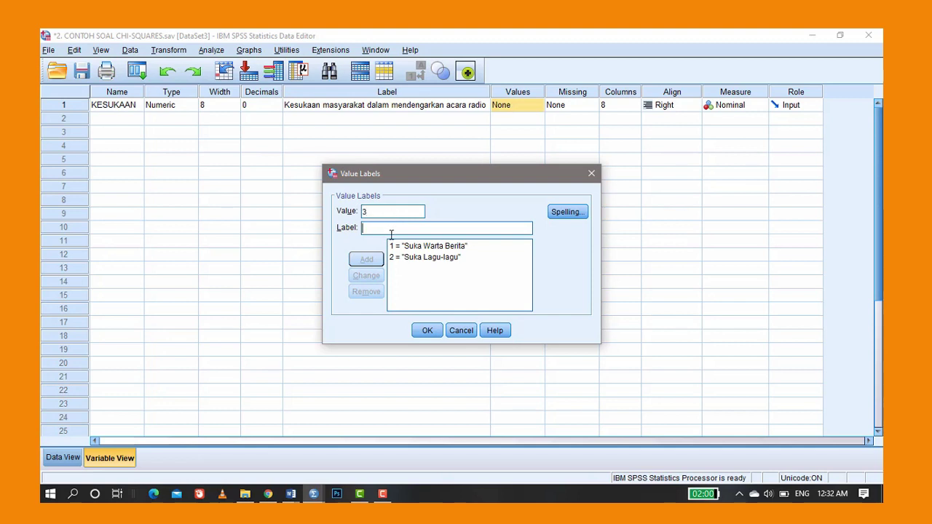
click(391, 234)
text(Suka )
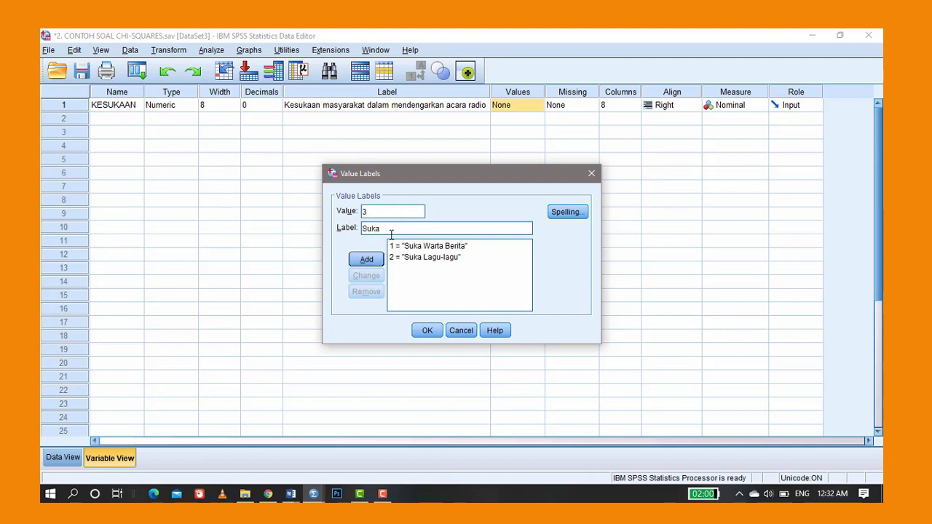
text(aCARA)
key(BackSpace)
key(BackSpace)
key(BackSpace)
key(BackSpace)
key(Caps_Lock)
text(acara bangun desa)
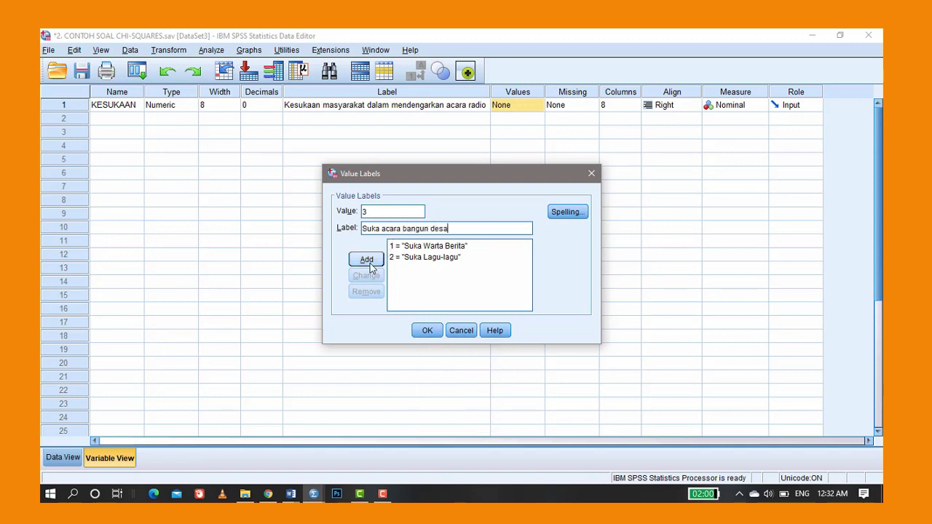
click(366, 259)
- Add the value label 4 as "Suka sandiwara radio", apply the labels, and set the KESUKAAN variable's measure to Nominal
text(4)
click(388, 228)
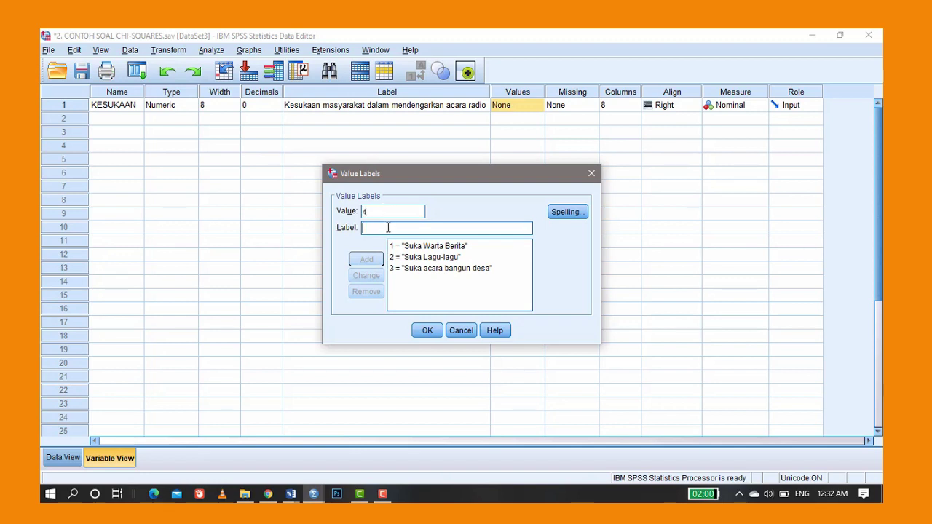
text(Suka sandi)
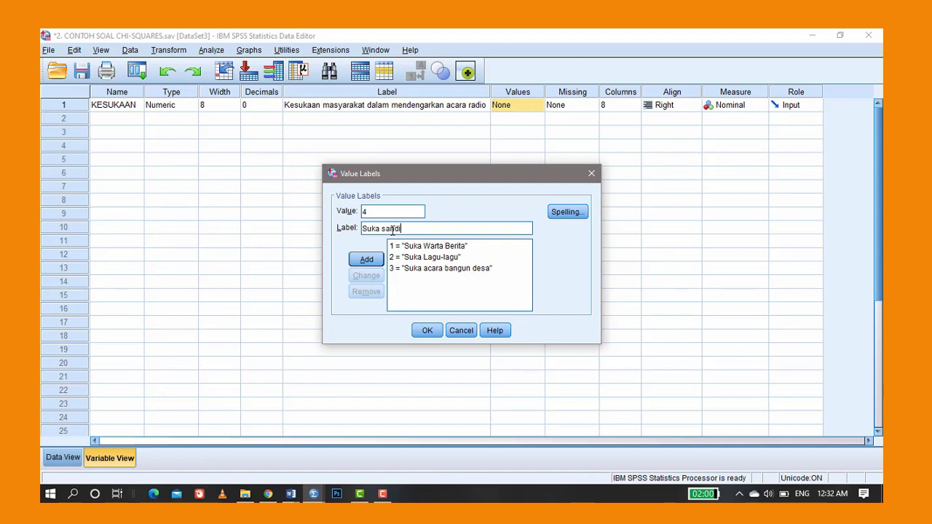
text(wara radio)
click(377, 260)
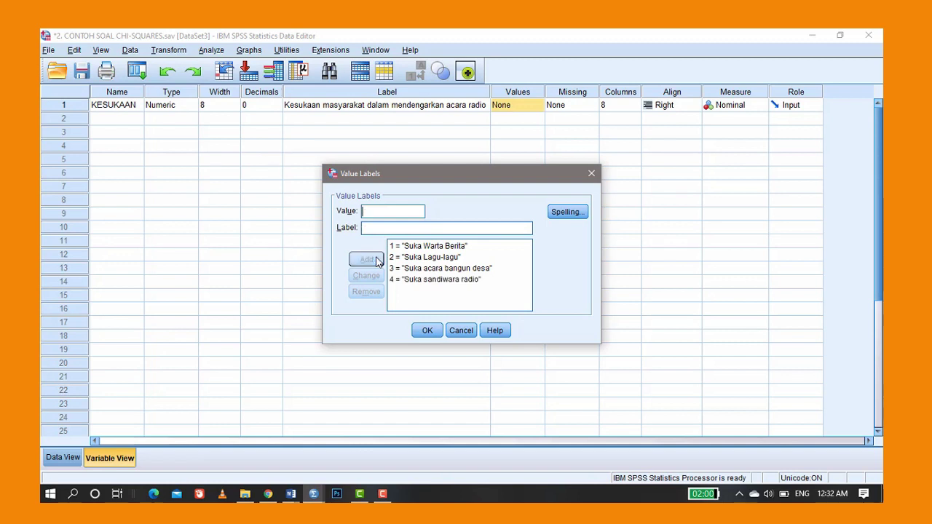
click(426, 332)
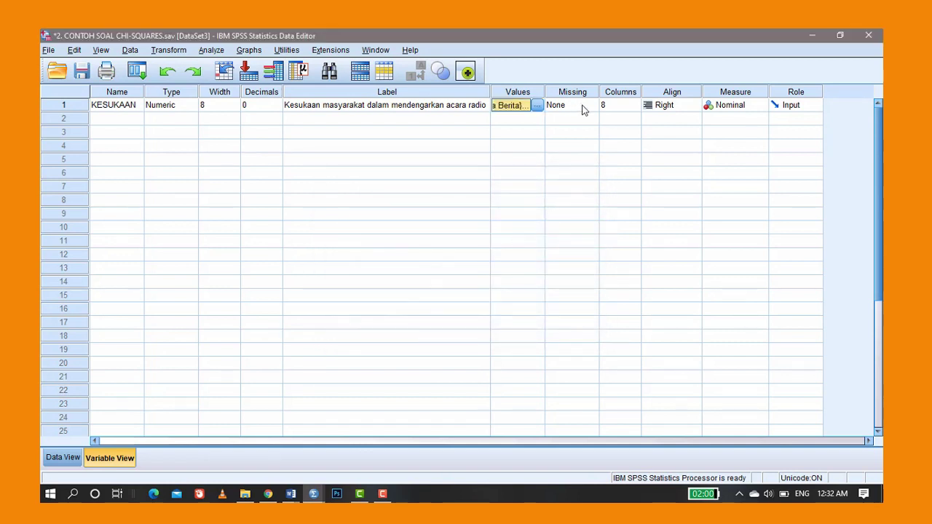
click(739, 108)
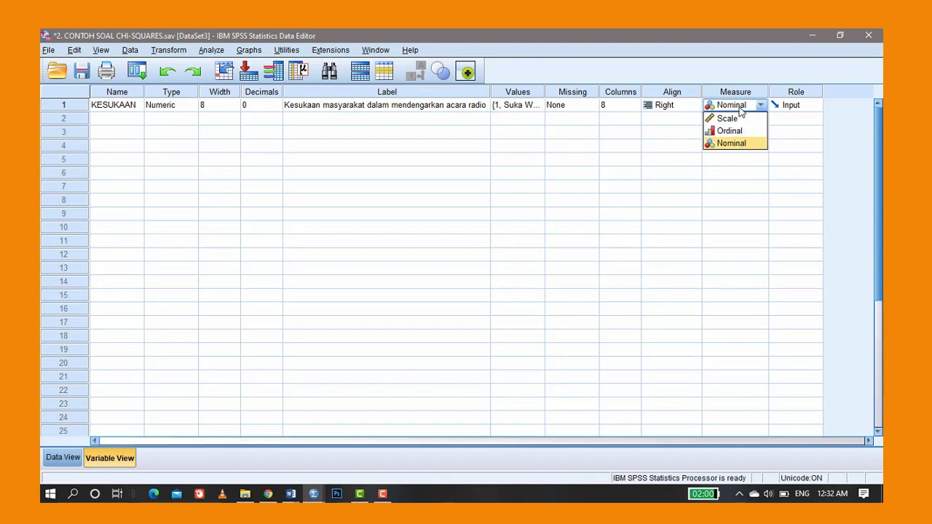
click(732, 143)
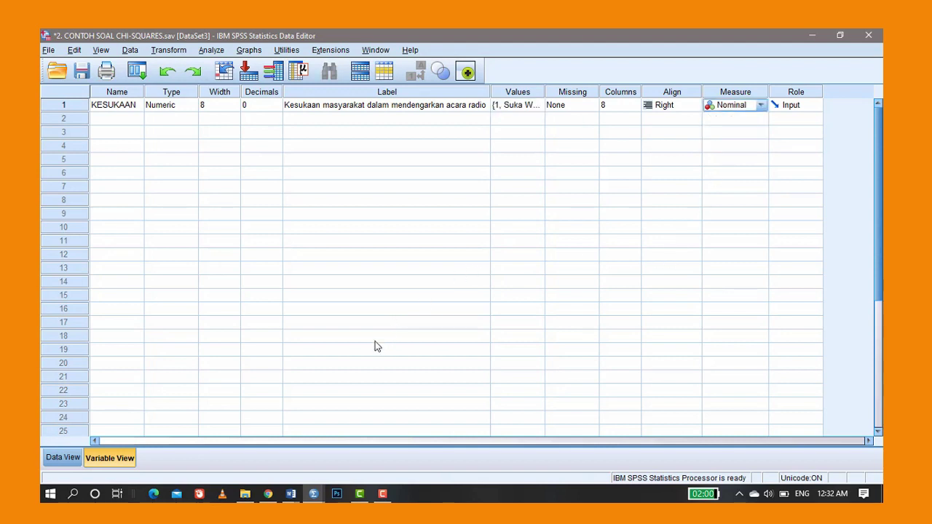
- Examine the coded KESUKAAN values in the data sheet from the first case through the last
click(63, 458)
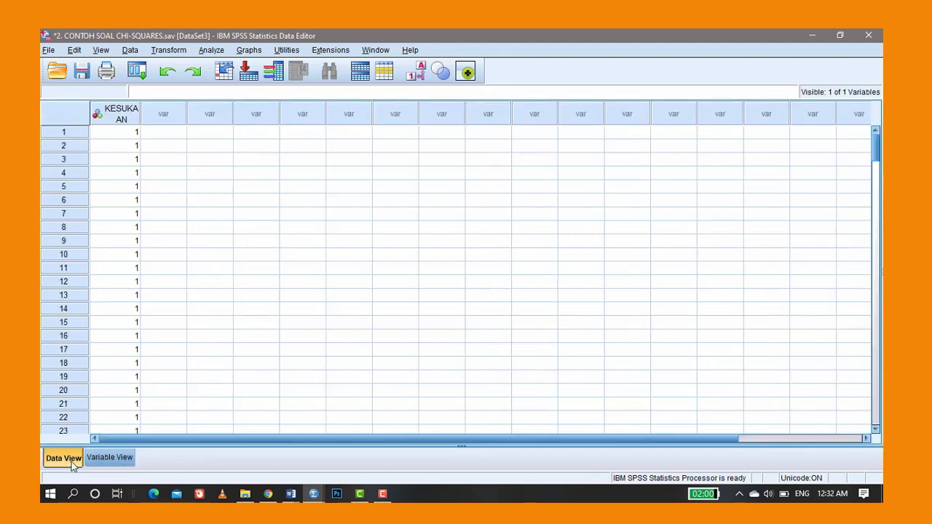
click(134, 137)
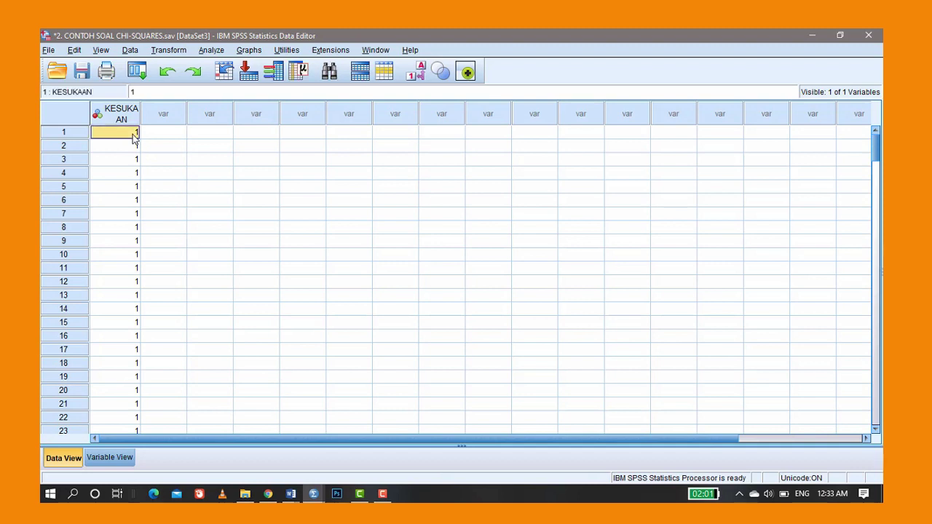
scroll(134, 138, down, 4)
scroll(134, 139, down, 5)
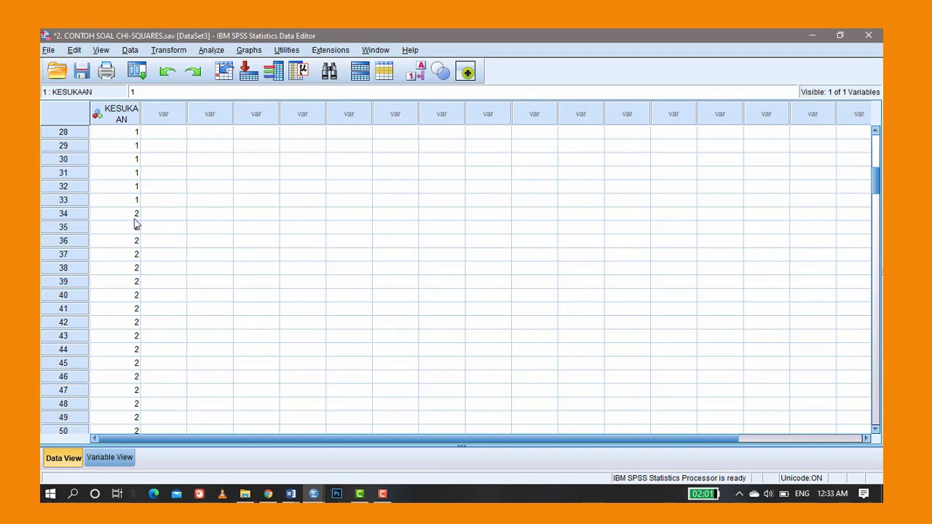
scroll(134, 224, down, 3)
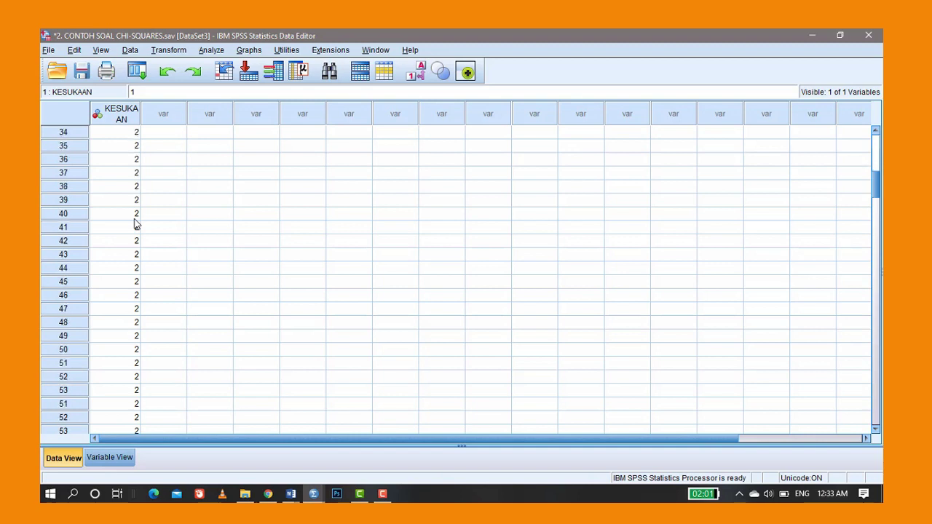
scroll(135, 224, down, 6)
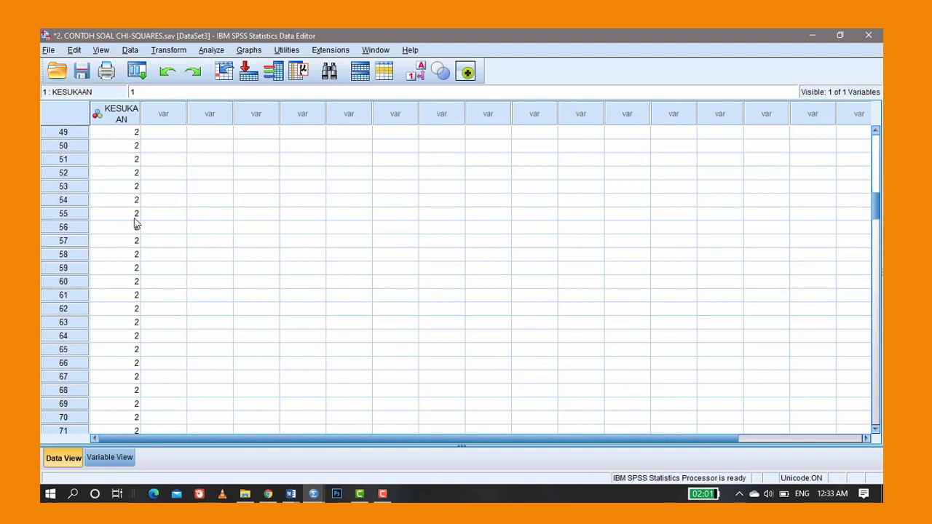
scroll(131, 233, down, 5)
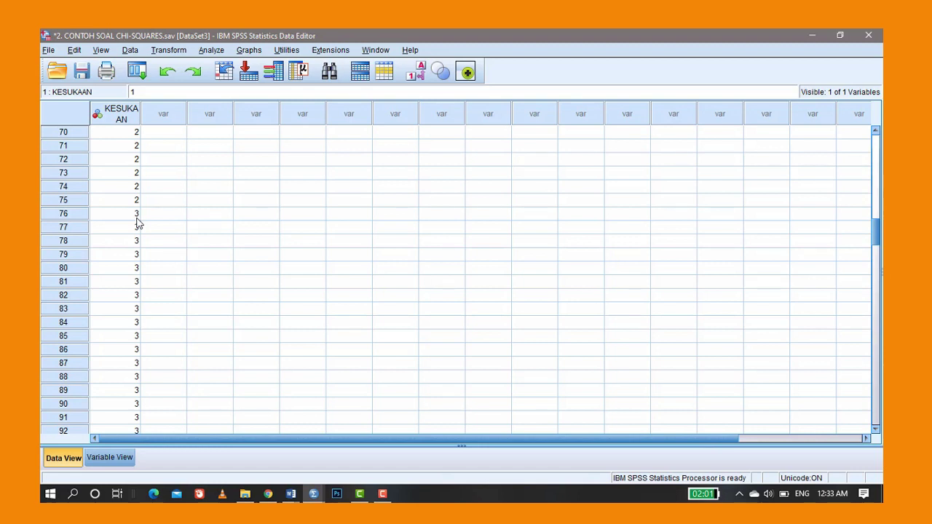
scroll(138, 224, down, 10)
scroll(138, 224, down, 11)
scroll(134, 268, down, 2)
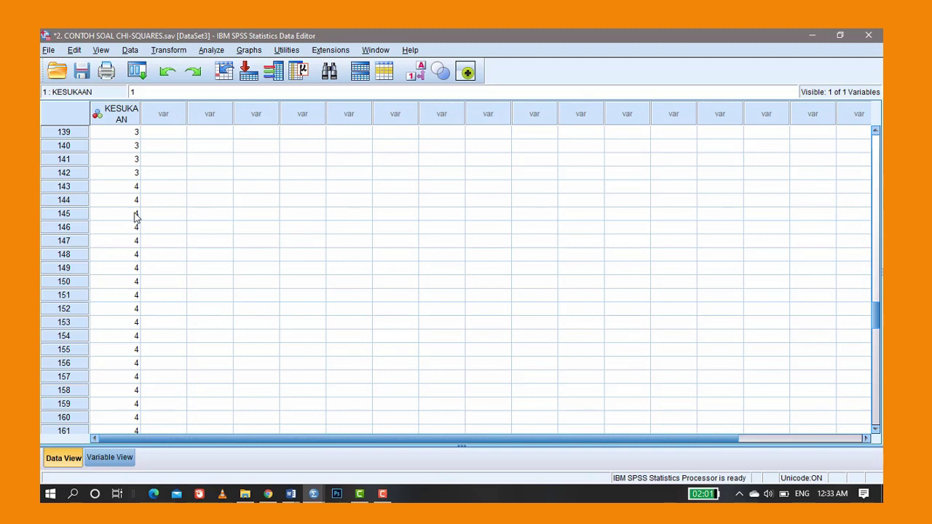
scroll(134, 217, down, 14)
scroll(135, 216, down, 2)
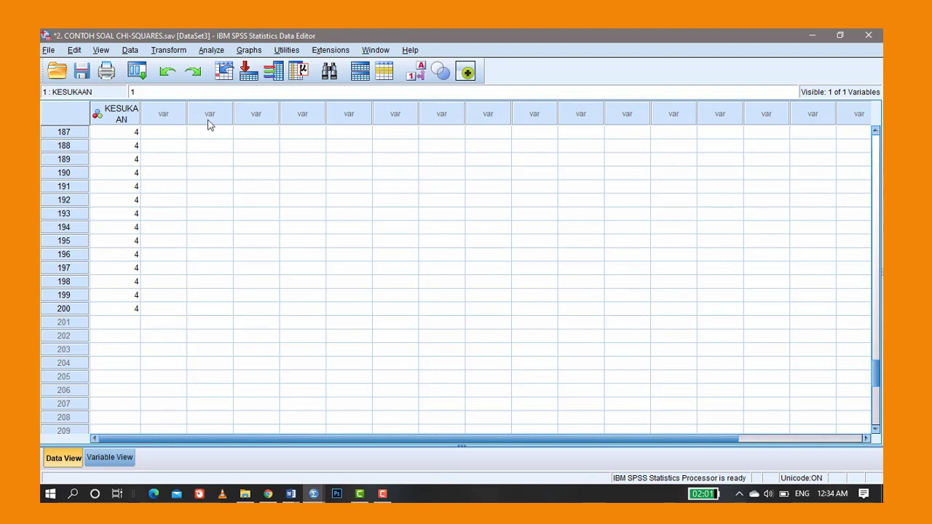
- Set up a legacy nonparametric chi-square test with the "Kesukaan masyarakat" variable as the test variable
click(213, 50)
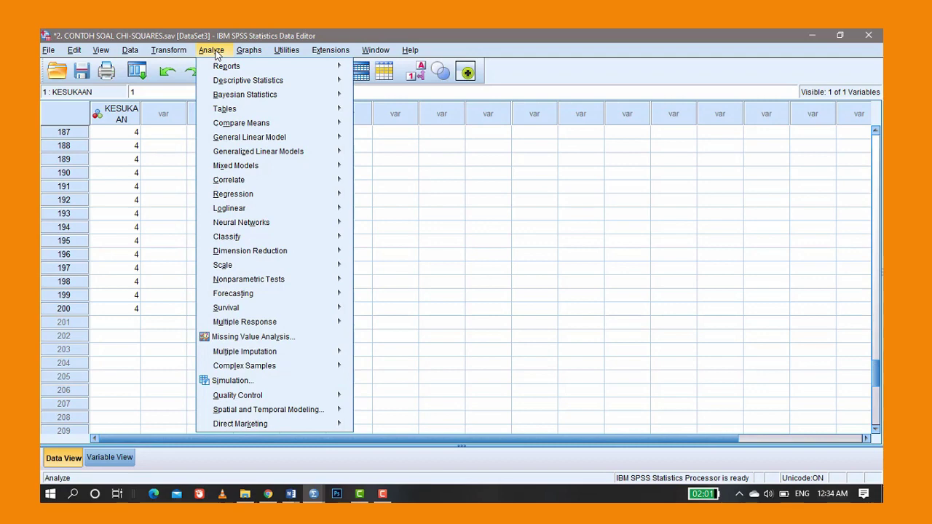
mouse_move(223, 97)
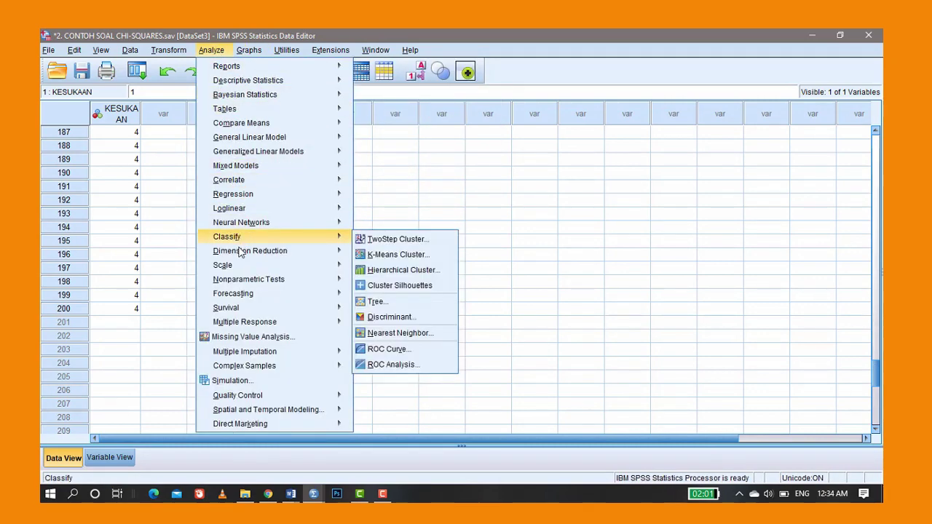
mouse_move(250, 285)
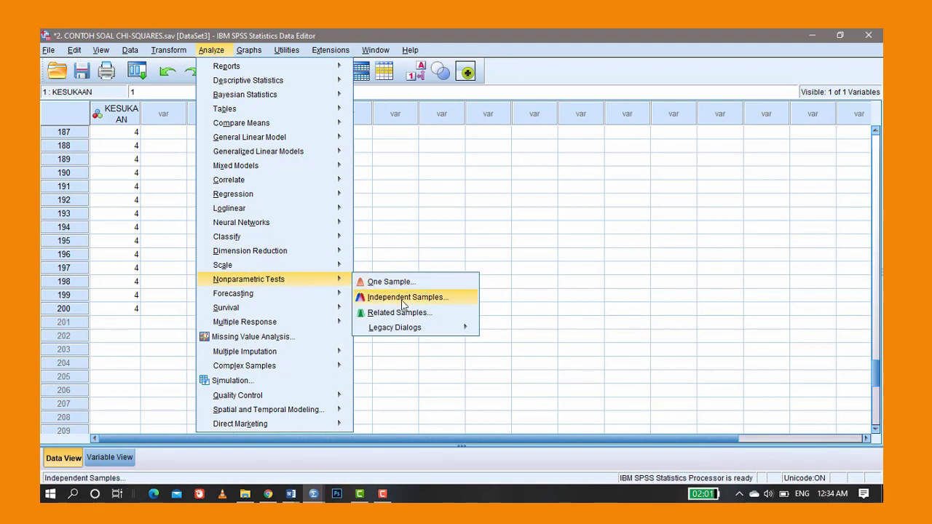
mouse_move(422, 332)
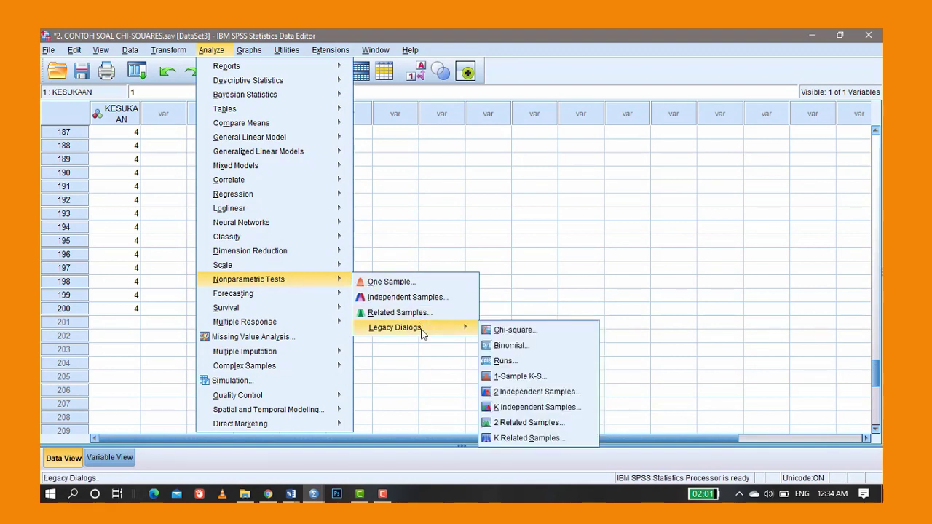
click(490, 332)
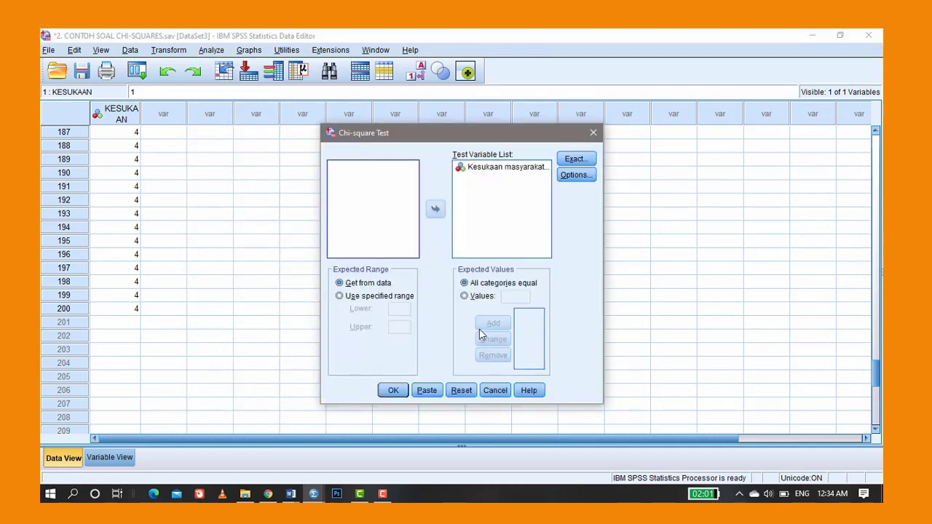
click(477, 172)
click(434, 211)
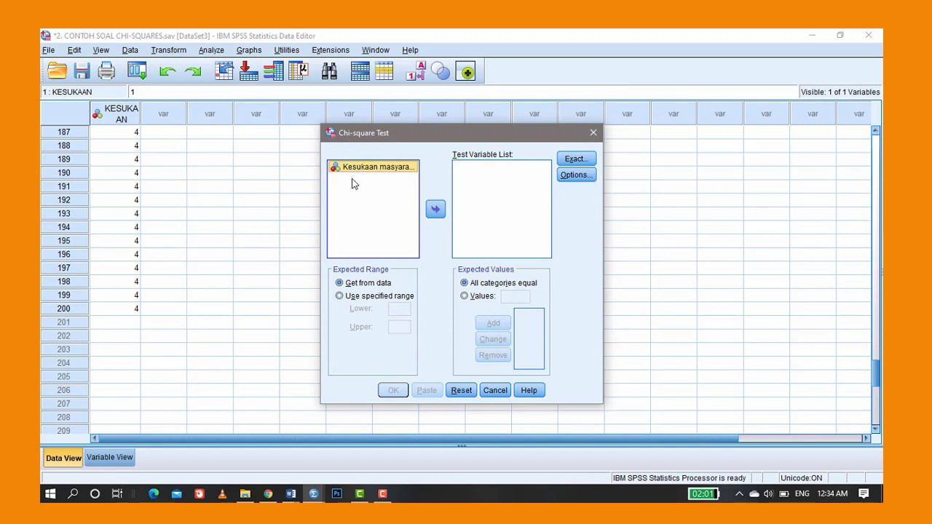
click(435, 210)
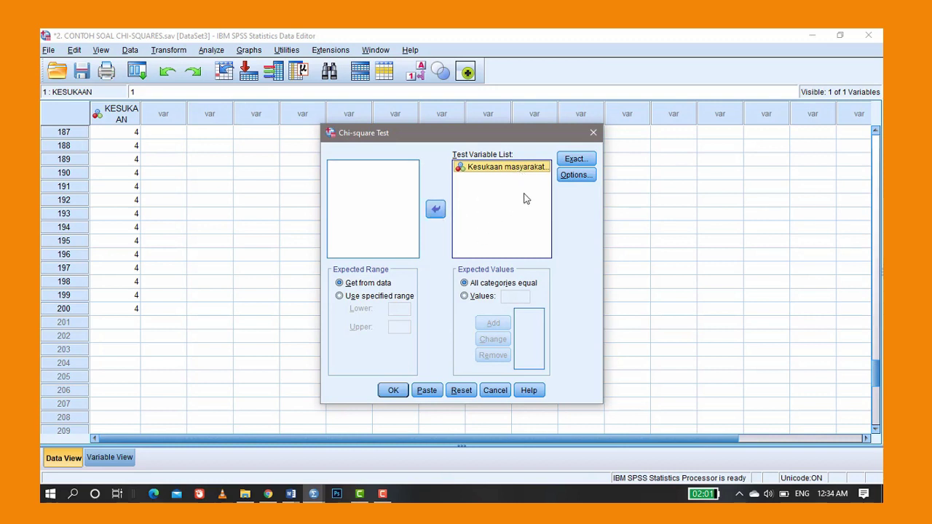
- Run the chi-square test with descriptive statistics included and missing cases excluded test-by-test
click(574, 179)
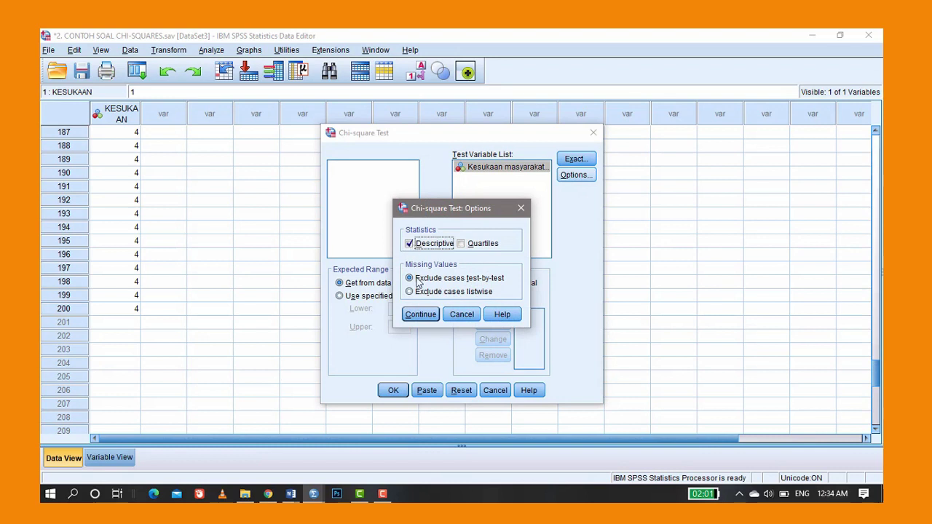
click(421, 315)
click(393, 391)
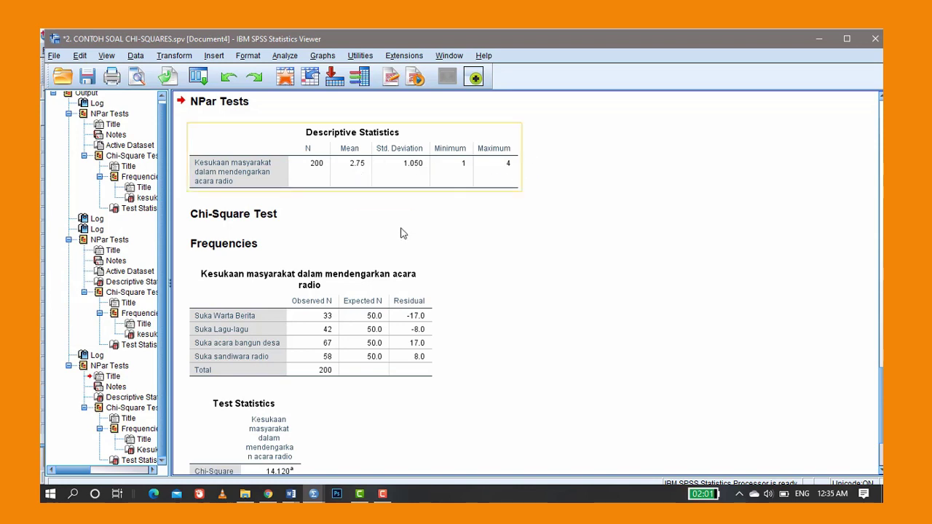
- Examine the frequencies table and the chi-square, df and Asymp. Sig. values in the test output
scroll(339, 261, down, 1)
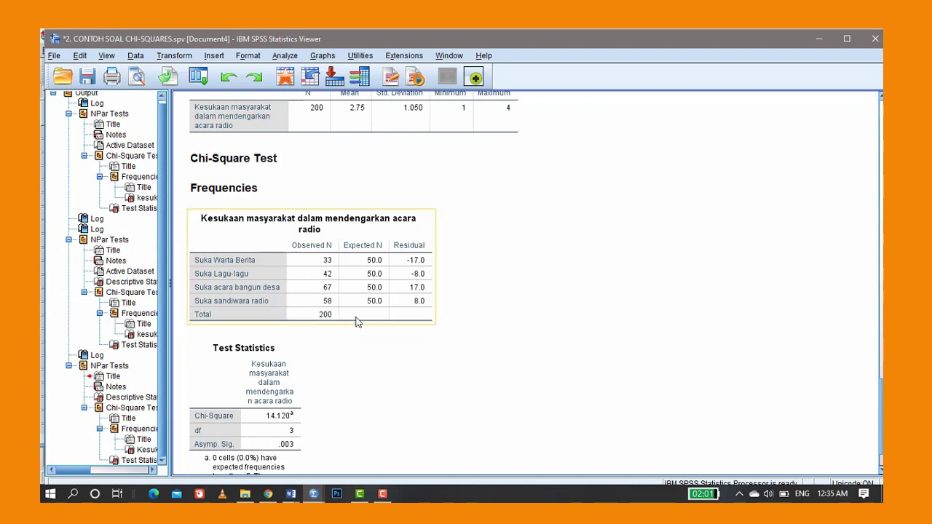
scroll(356, 322, down, 3)
click(255, 364)
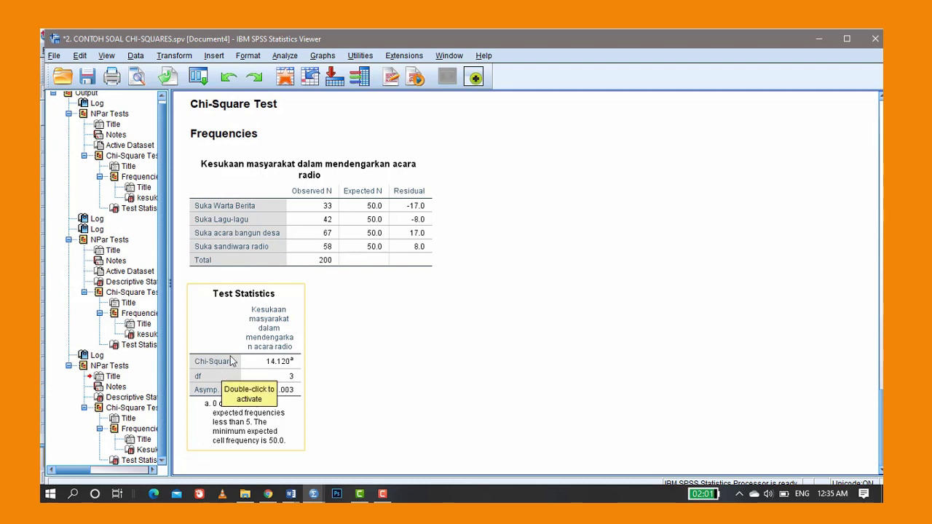
click(319, 371)
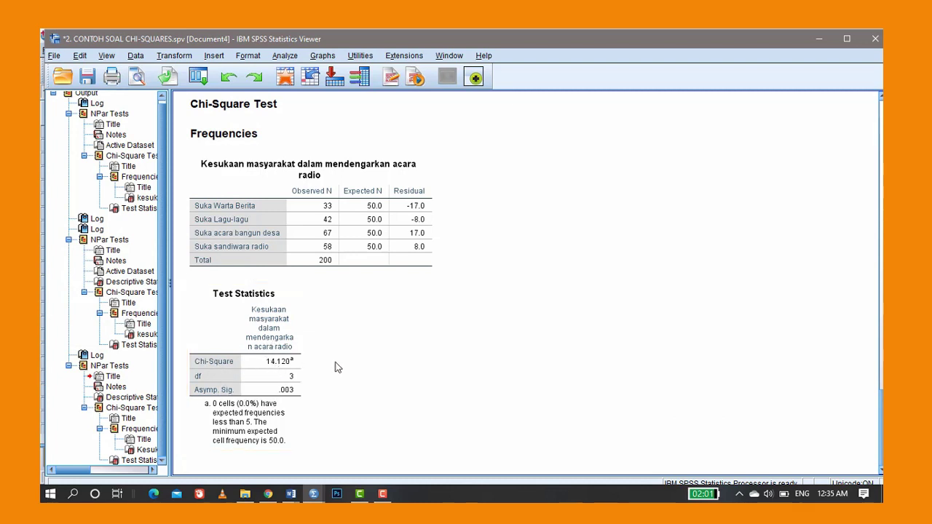
click(297, 361)
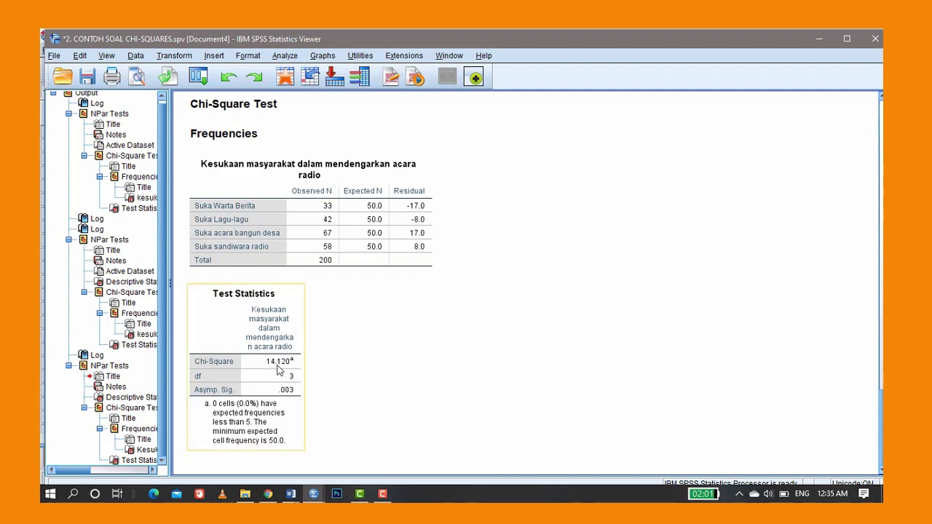
click(317, 360)
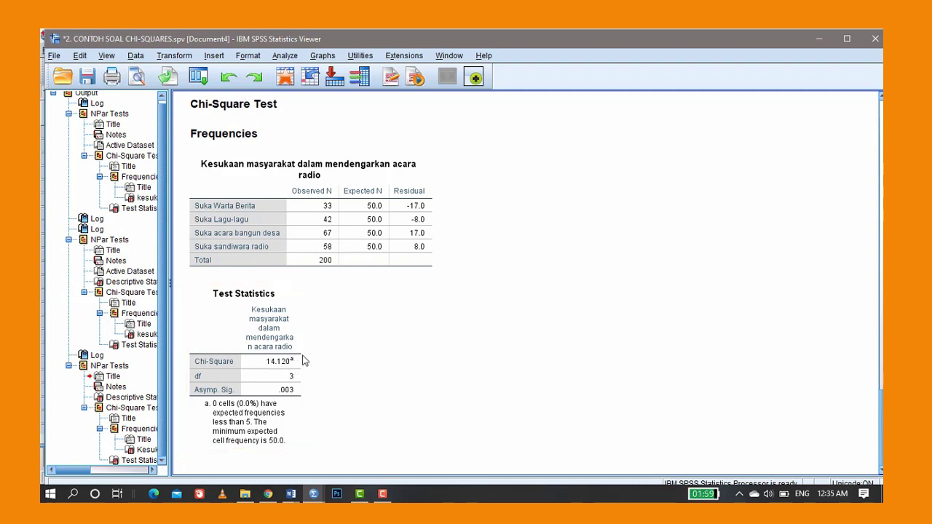